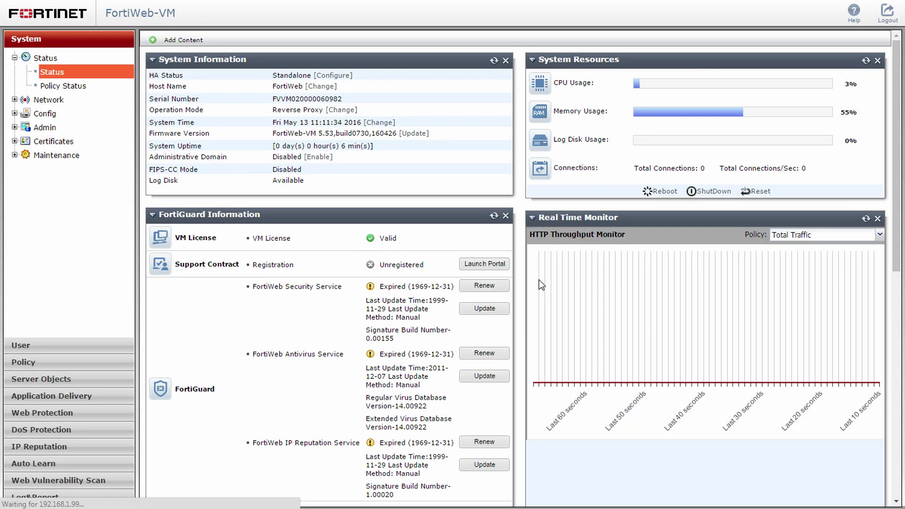
# Select the admin administrator account and enter and confirm a new password for it.
pyautogui.click(44, 127)
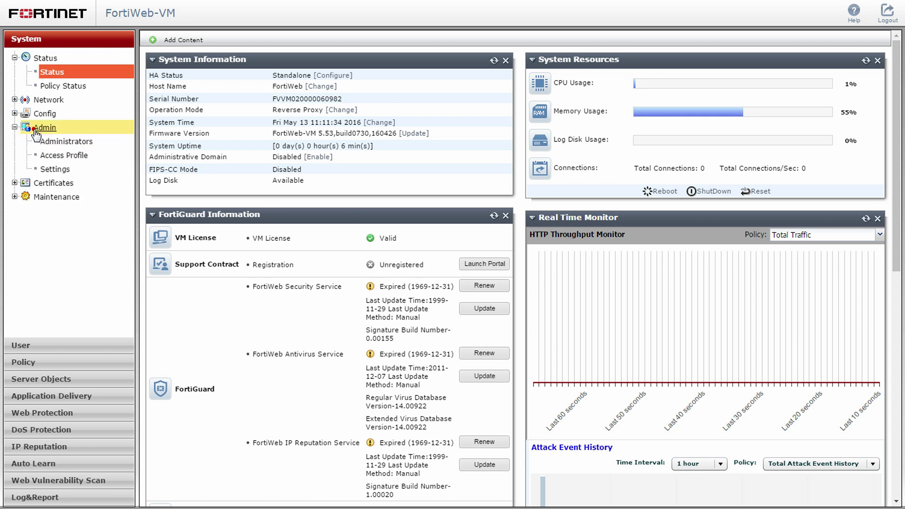
pyautogui.click(97, 144)
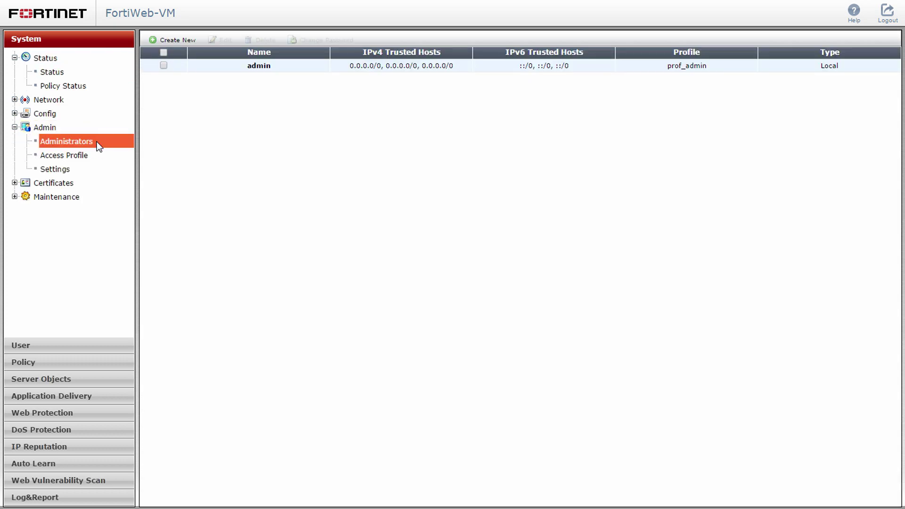
pyautogui.click(222, 65)
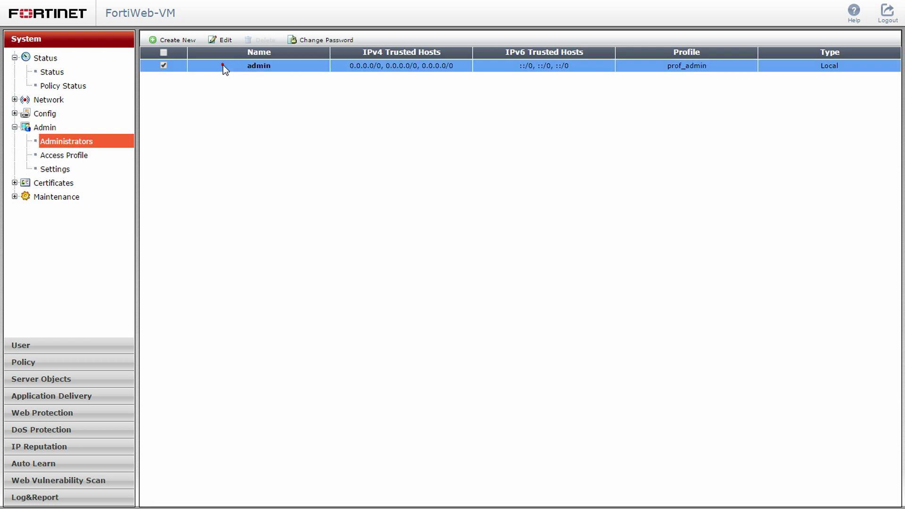
pyautogui.click(302, 40)
pyautogui.click(259, 77)
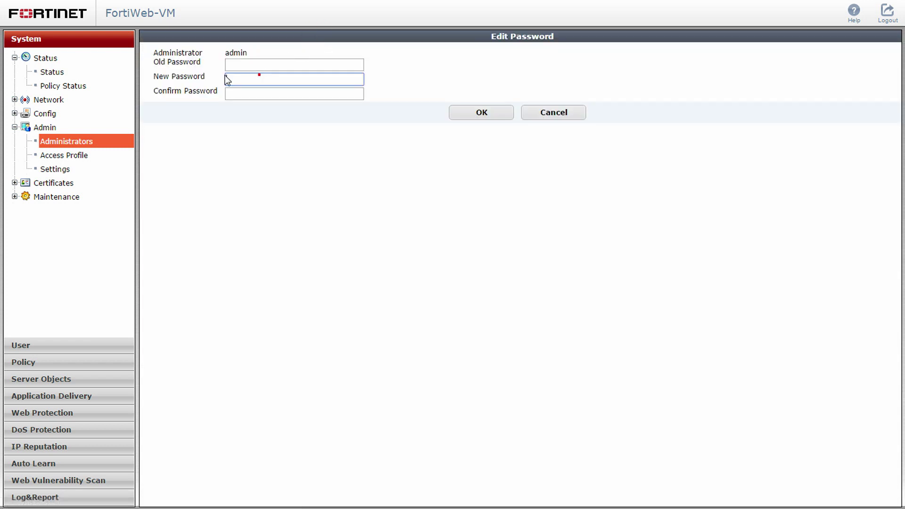
pyautogui.write('********')
pyautogui.click(232, 96)
pyautogui.write('********')
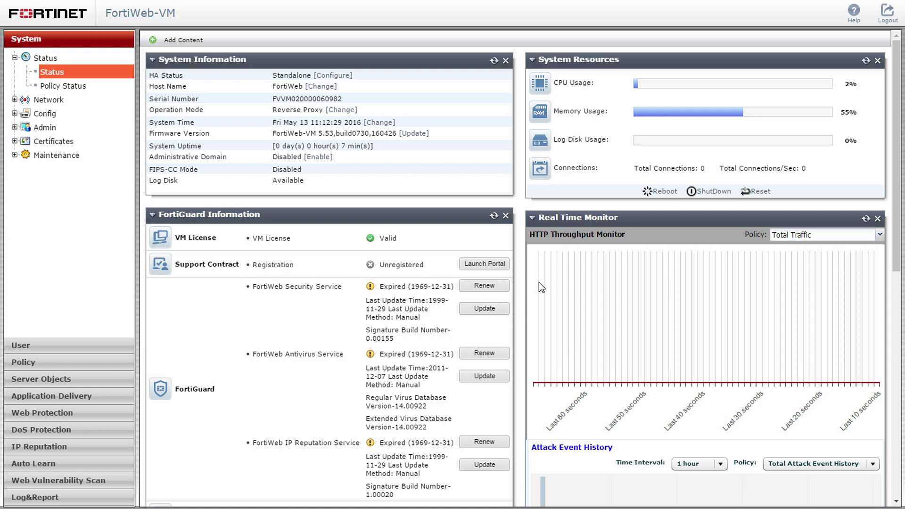
pyautogui.doubleClick(328, 98)
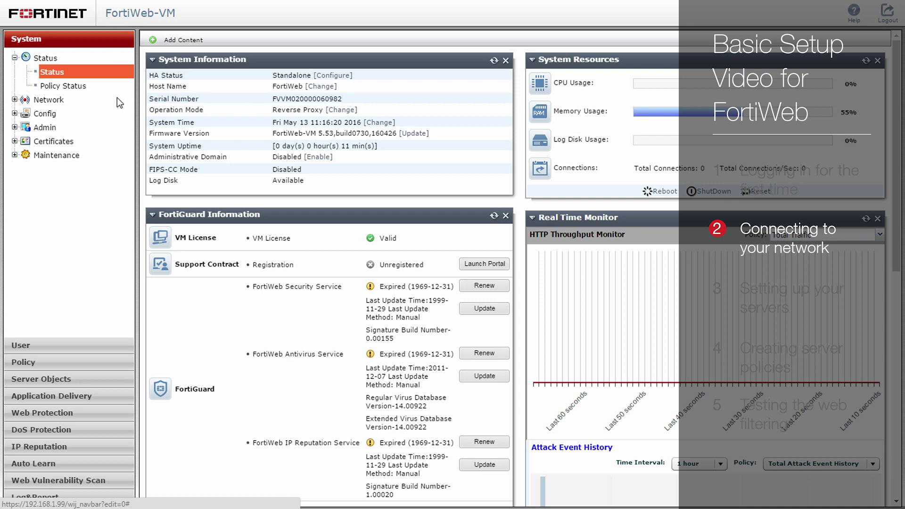
# Show the System > Network > Interface list of ports 1 to 10.
pyautogui.click(65, 99)
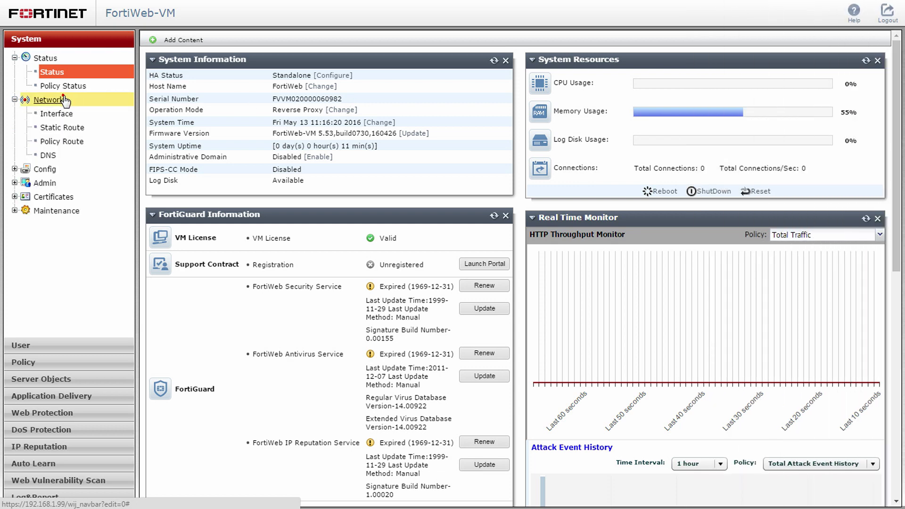
pyautogui.click(94, 115)
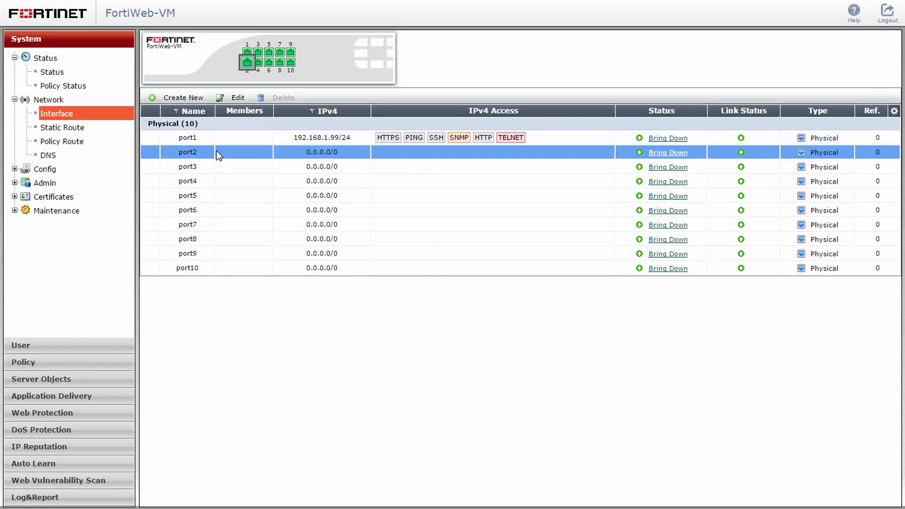
# Give port2 the IPv4 address 10.0.1.2/24 with PING access allowed.
pyautogui.click(236, 98)
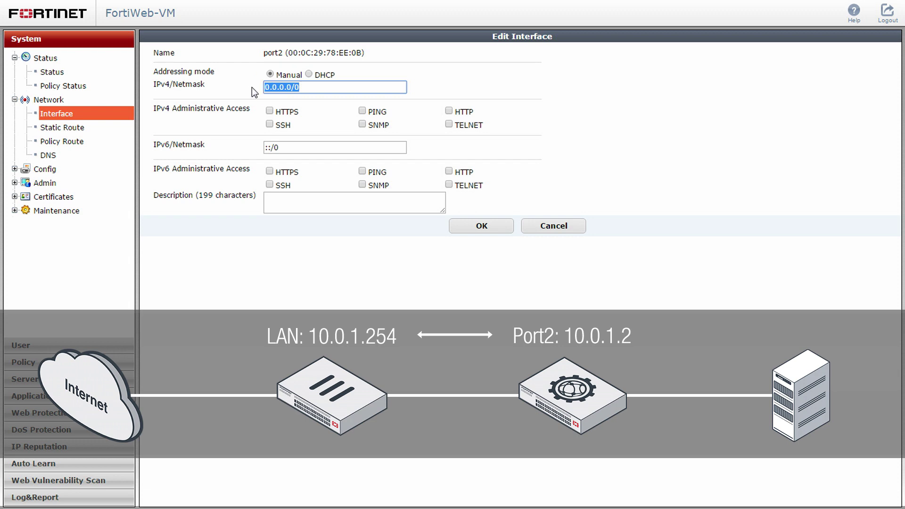
pyautogui.write('10.0.1.2/24')
pyautogui.click(362, 111)
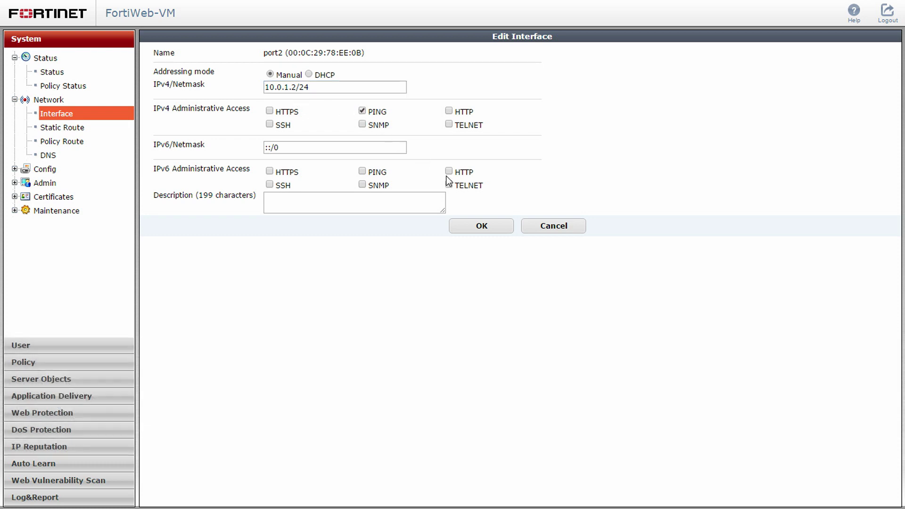
pyautogui.click(499, 227)
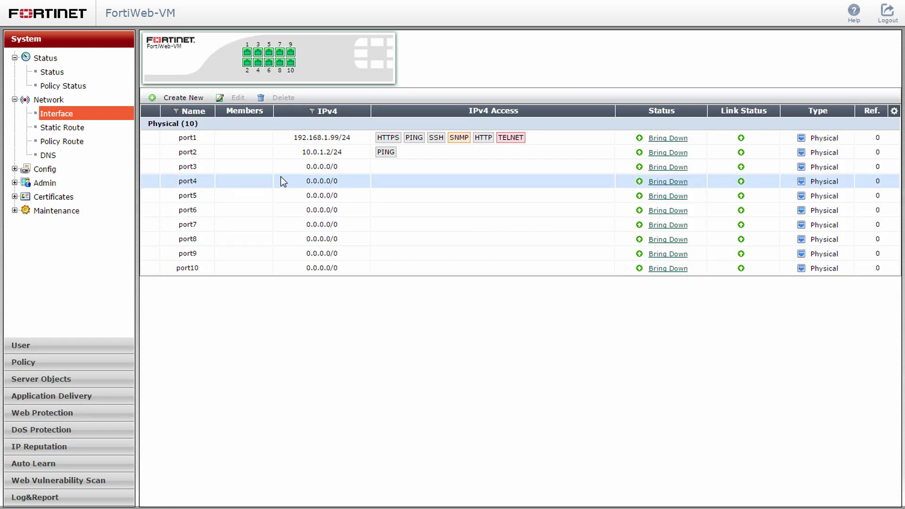
# Give port3 the IPv4 address 172.16.1.2/24 with PING access allowed.
pyautogui.click(208, 167)
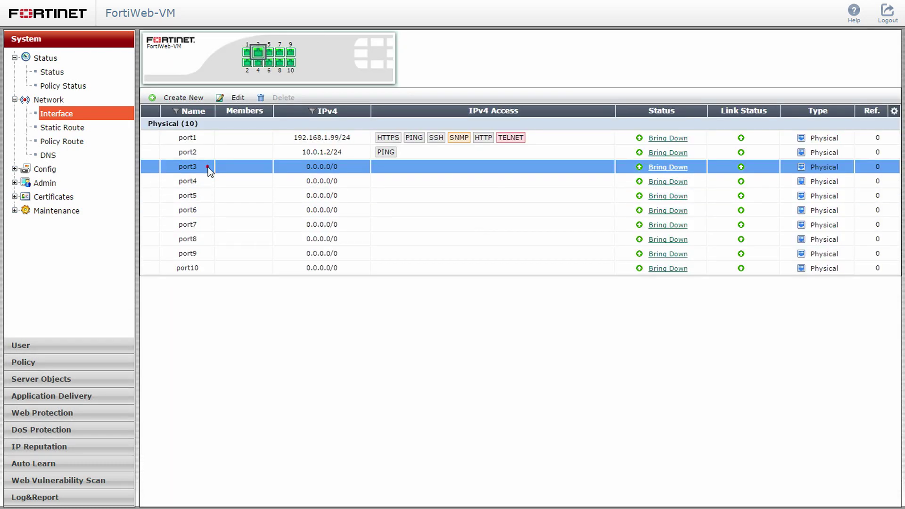
pyautogui.click(242, 100)
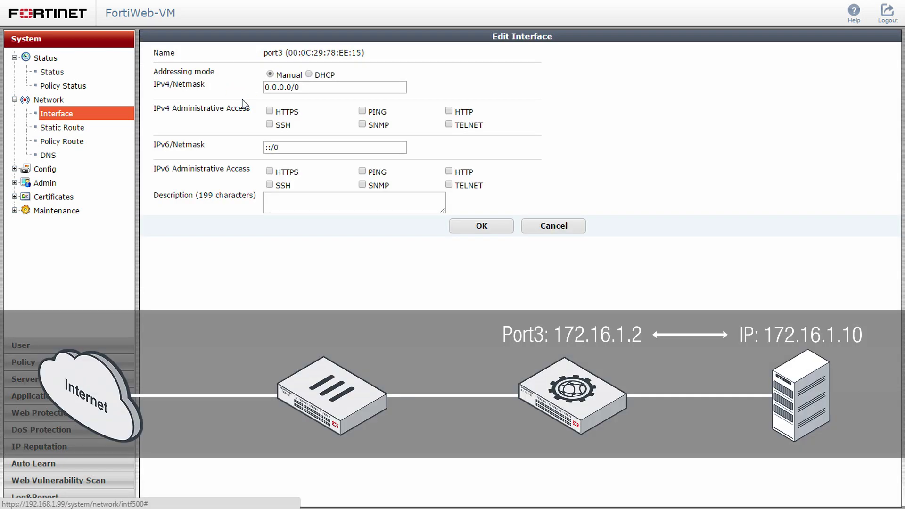
pyautogui.tripleClick(267, 88)
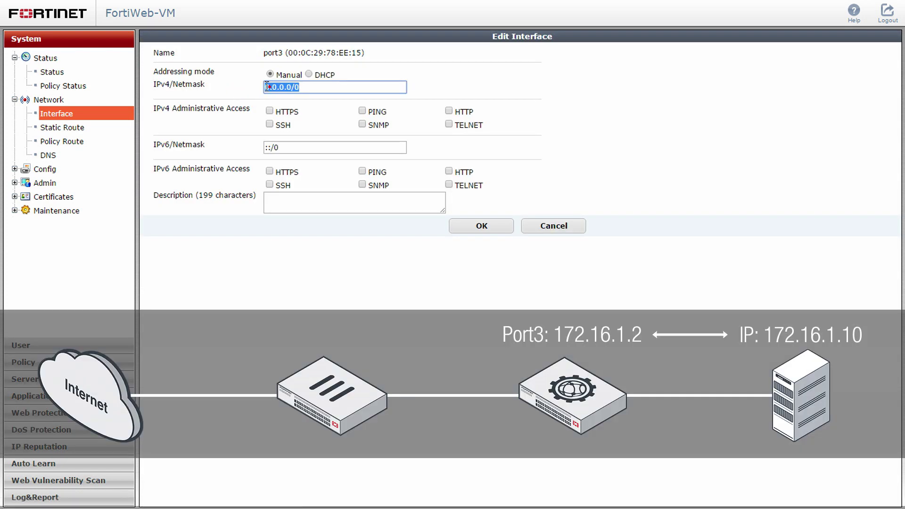
pyautogui.write('172.16.1.2/24')
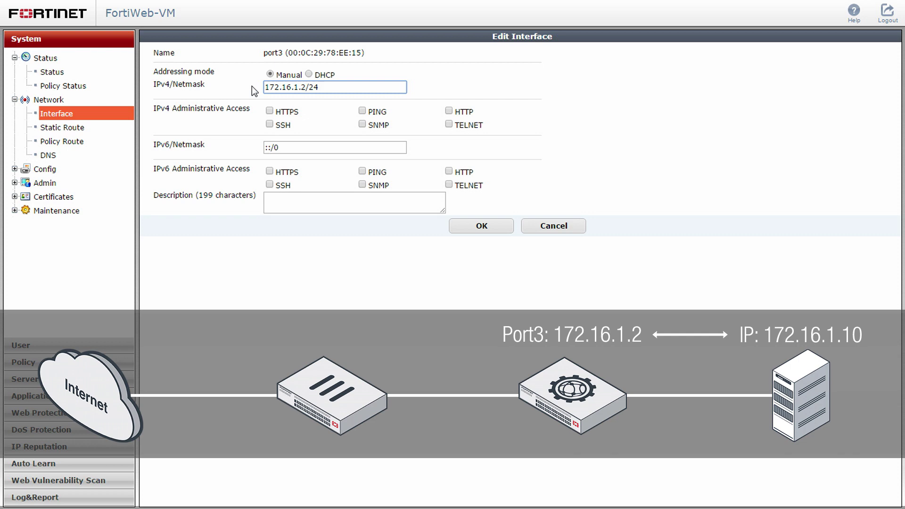
pyautogui.click(362, 112)
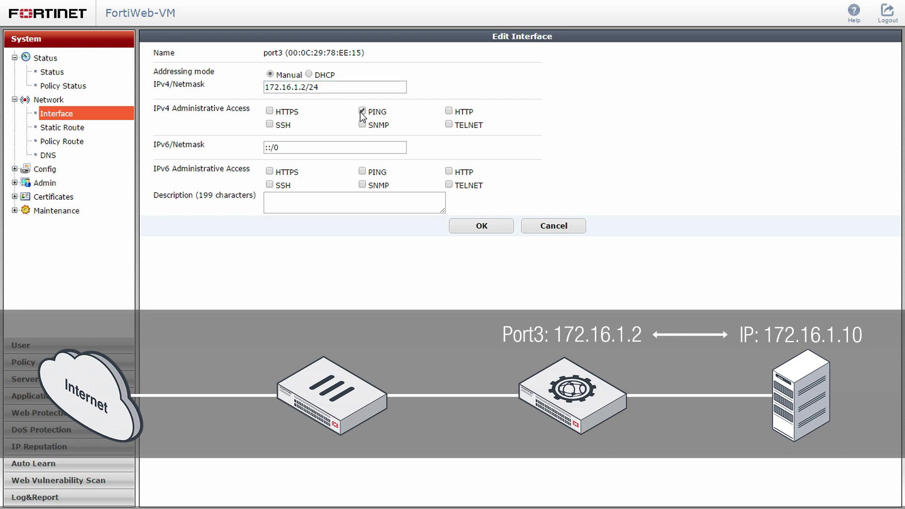
pyautogui.click(500, 230)
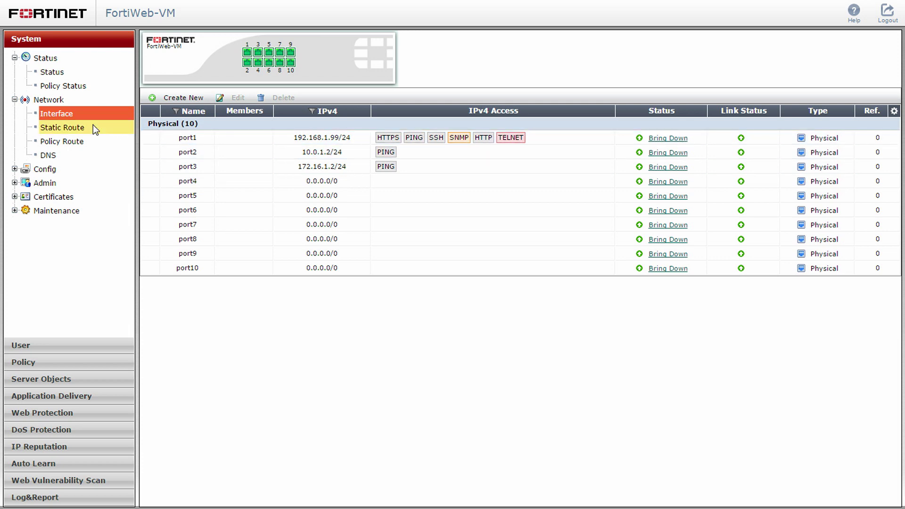
# Create a static route 0.0.0.0/0 via gateway 10.0.1.254 on interface port2.
pyautogui.click(92, 127)
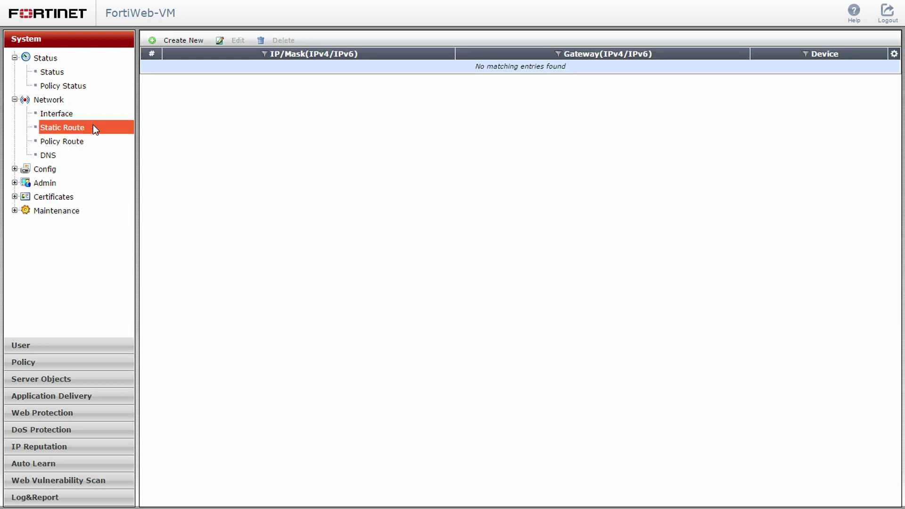
pyautogui.click(184, 42)
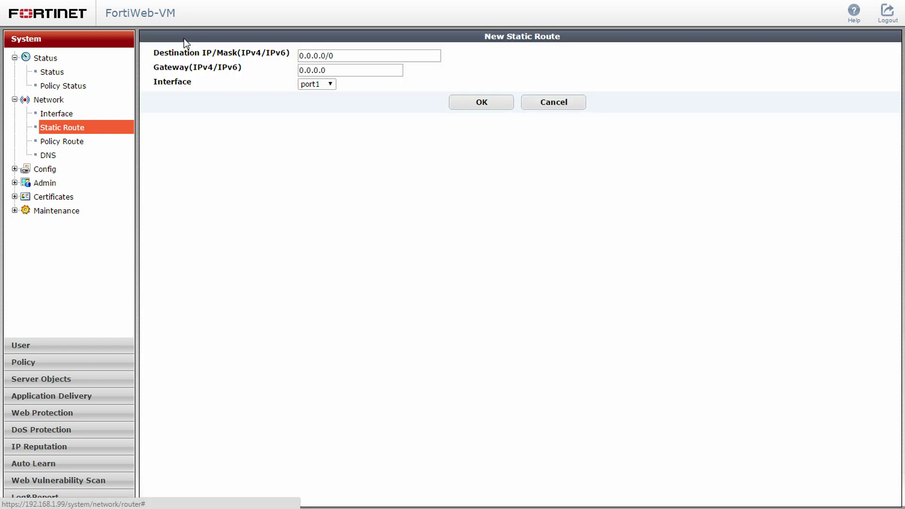
pyautogui.doubleClick(305, 70)
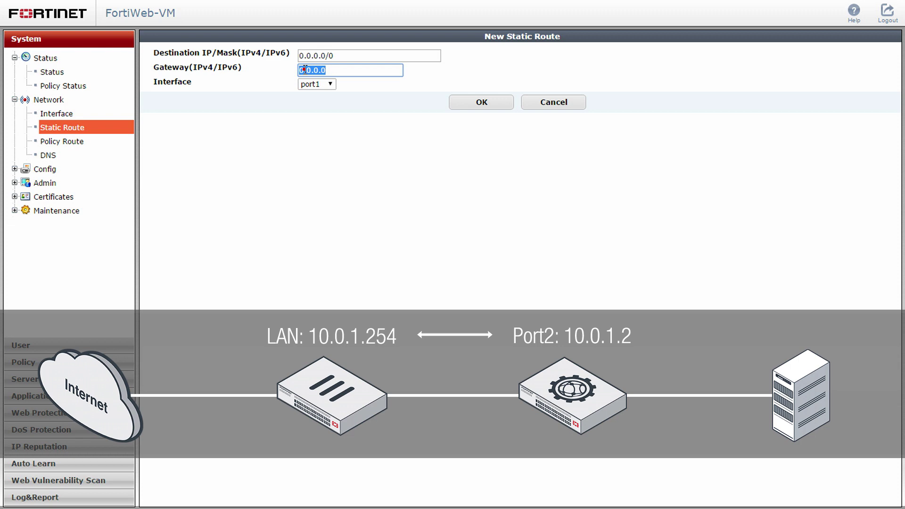
pyautogui.write('10.0.1.254')
pyautogui.click(321, 87)
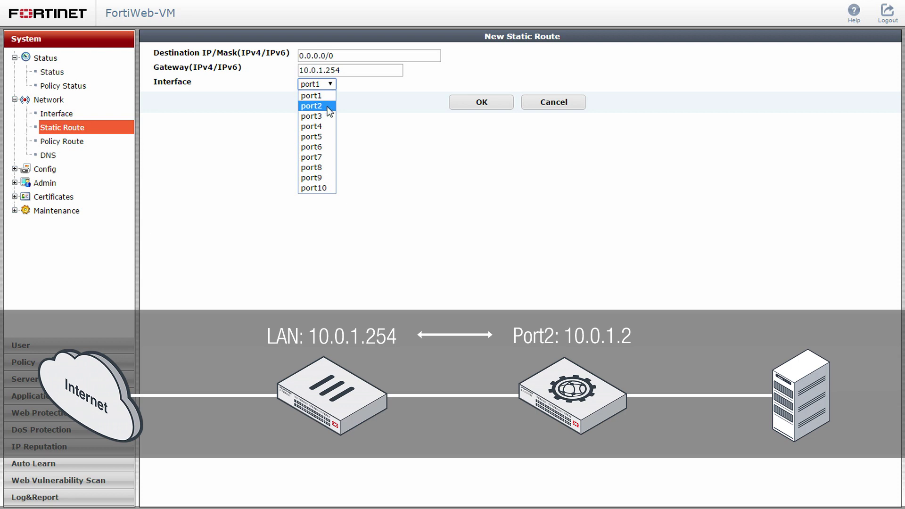
pyautogui.click(327, 106)
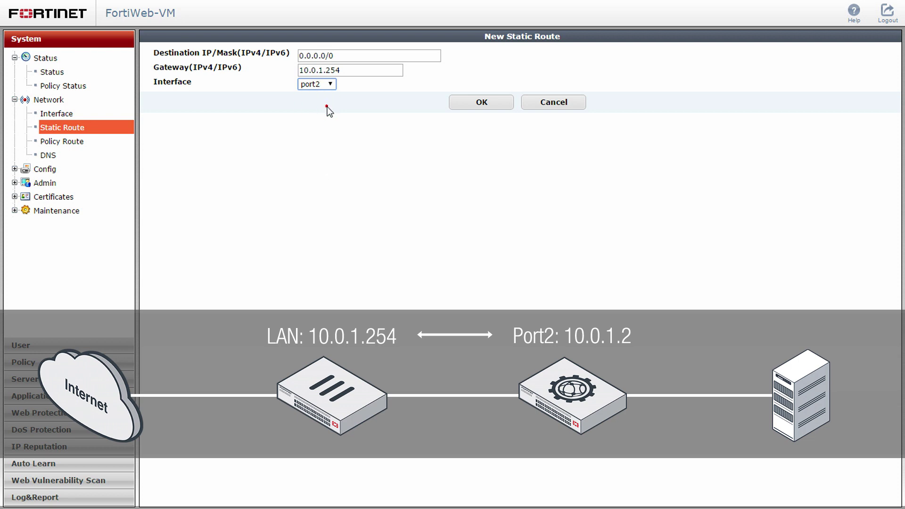
pyautogui.click(508, 111)
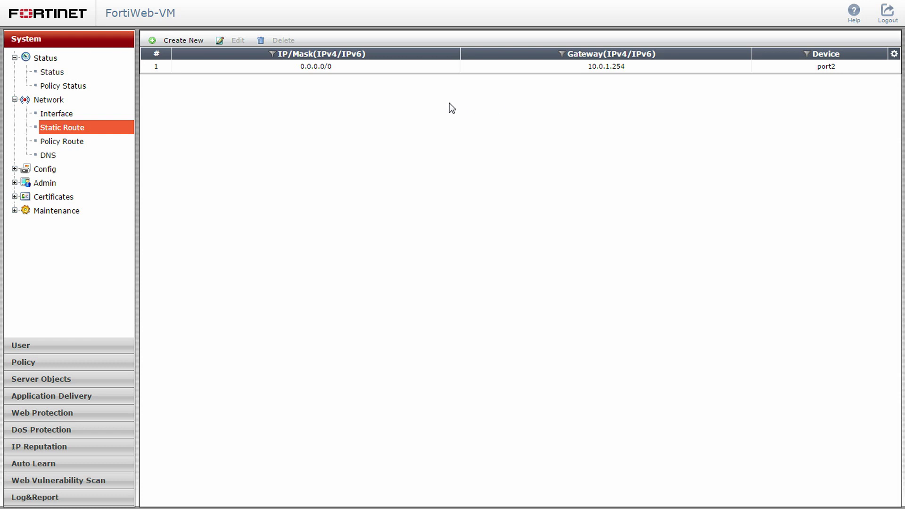
# Apply DNS servers 208.91.112.53 (primary) and 208.91.112.52 (secondary).
pyautogui.click(56, 155)
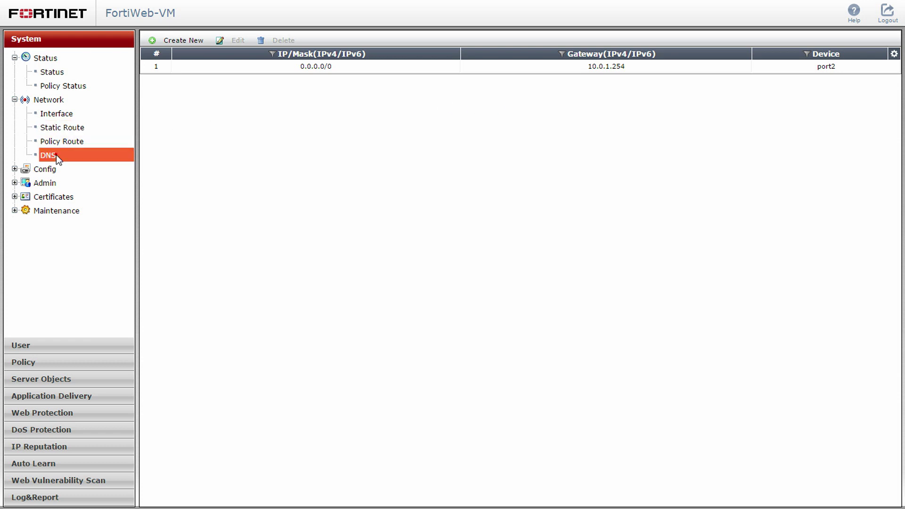
pyautogui.doubleClick(316, 59)
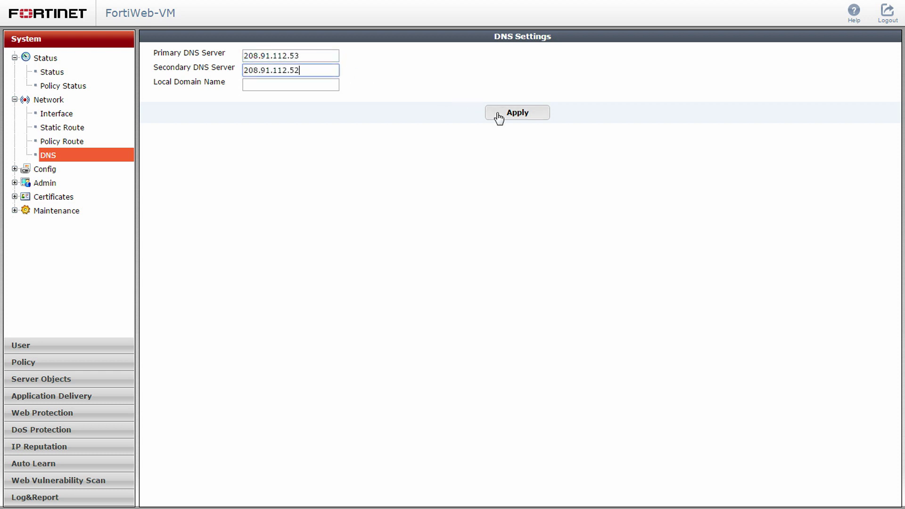
pyautogui.click(497, 113)
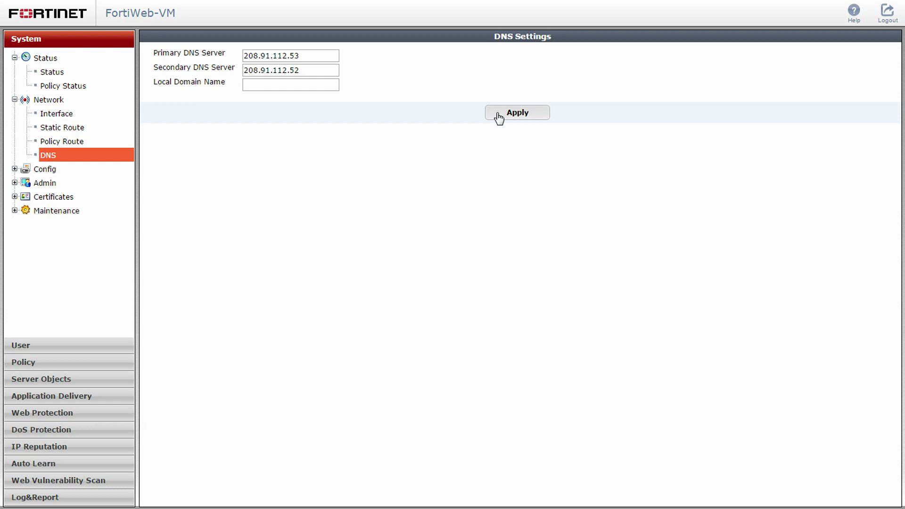
# Enable and save scheduled FortiGuard updates, run an immediate update, then reload the FortiGuard page.
pyautogui.click(58, 169)
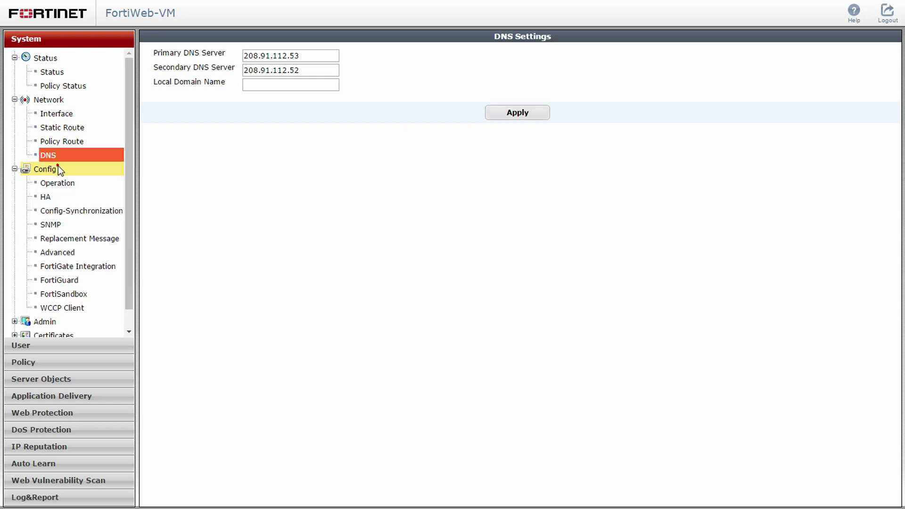
pyautogui.click(97, 281)
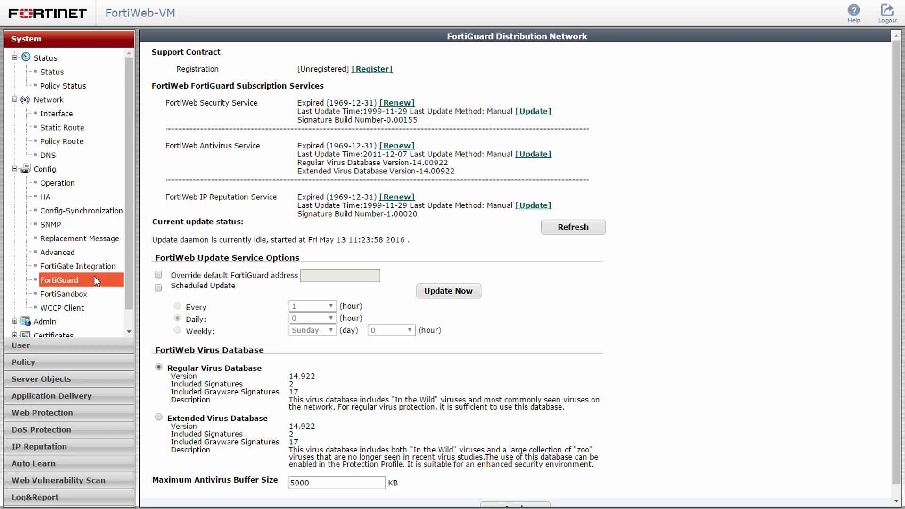
pyautogui.click(159, 288)
pyautogui.scroll(-1, 469, 429)
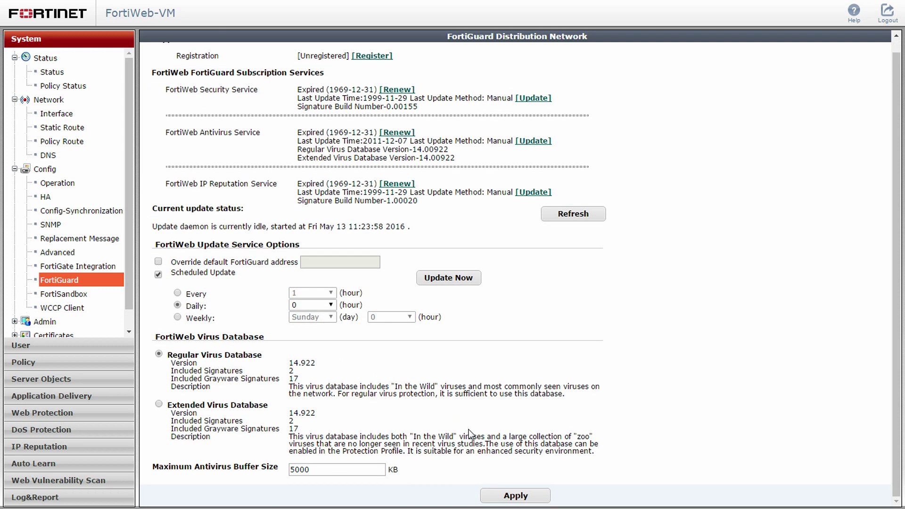
pyautogui.click(500, 495)
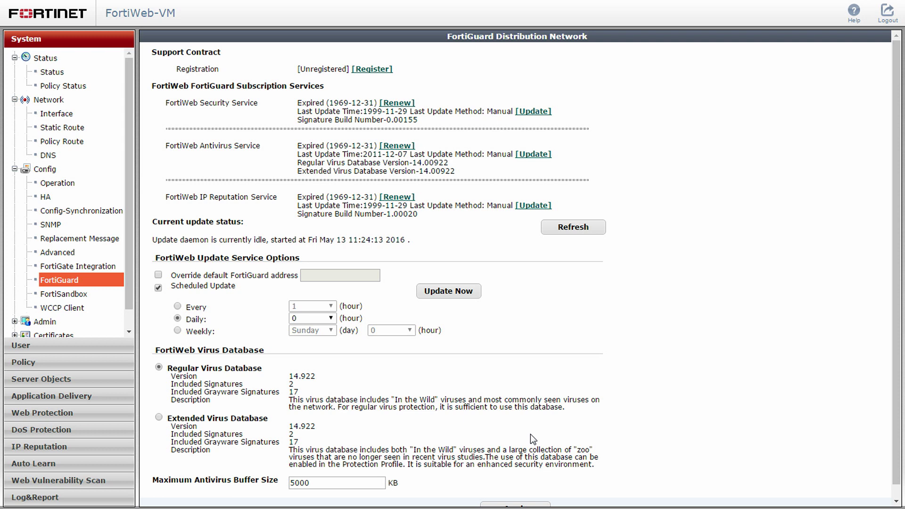
pyautogui.click(466, 293)
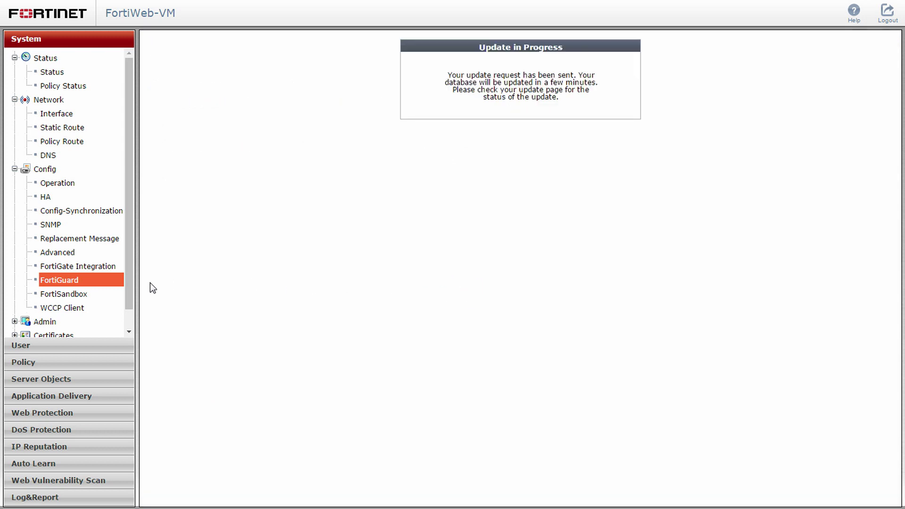
pyautogui.click(101, 280)
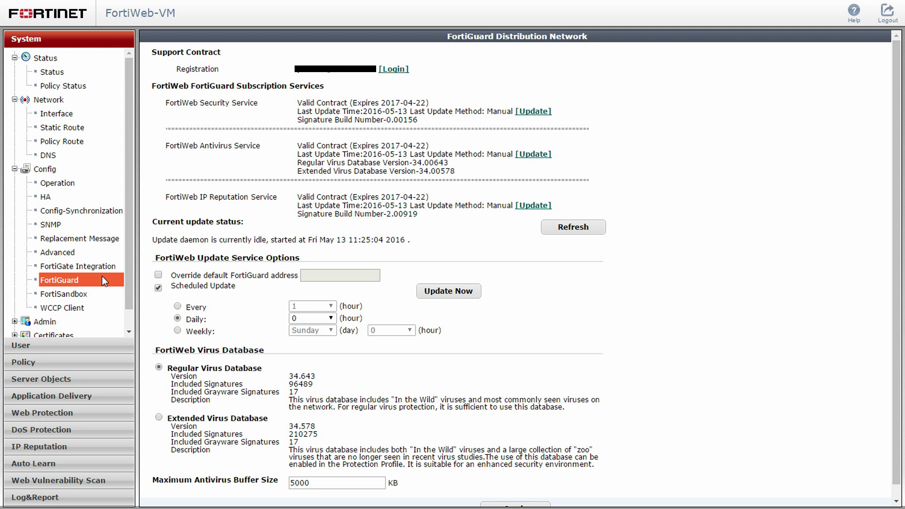
# Show the System Status dashboard with system information and FortiGuard service details.
pyautogui.click(65, 75)
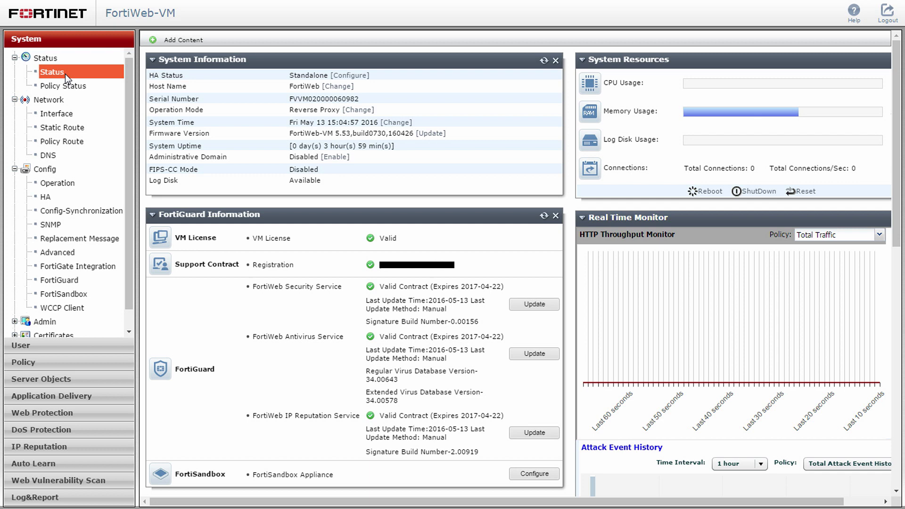
# Create a new server pool named Web_Server_Pool.
pyautogui.click(107, 379)
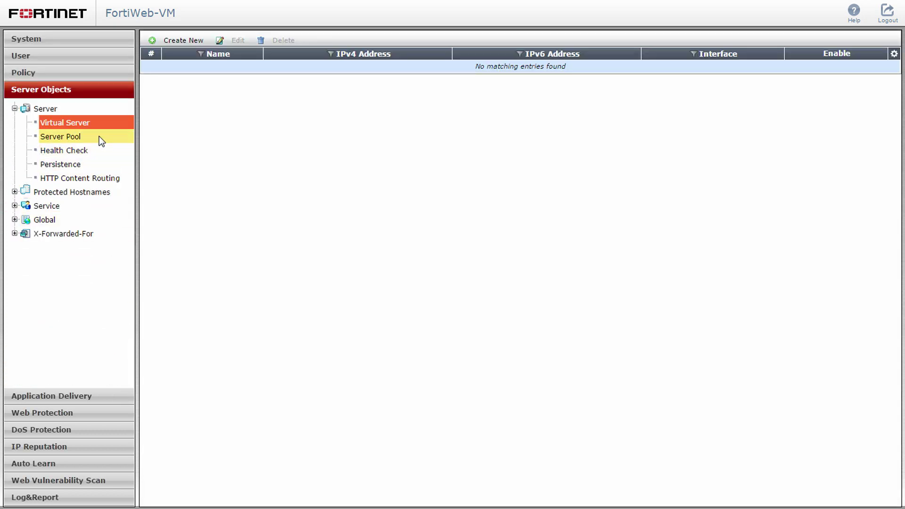
pyautogui.click(99, 136)
pyautogui.click(186, 36)
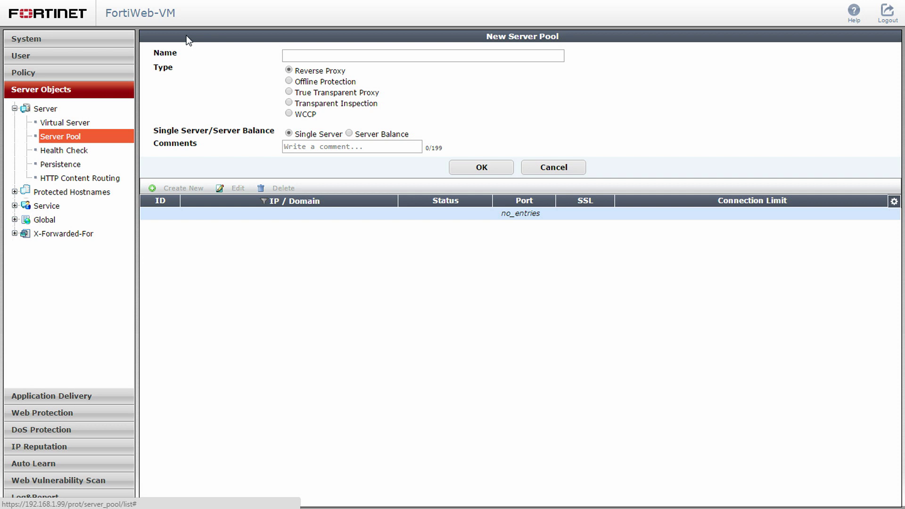
pyautogui.click(285, 56)
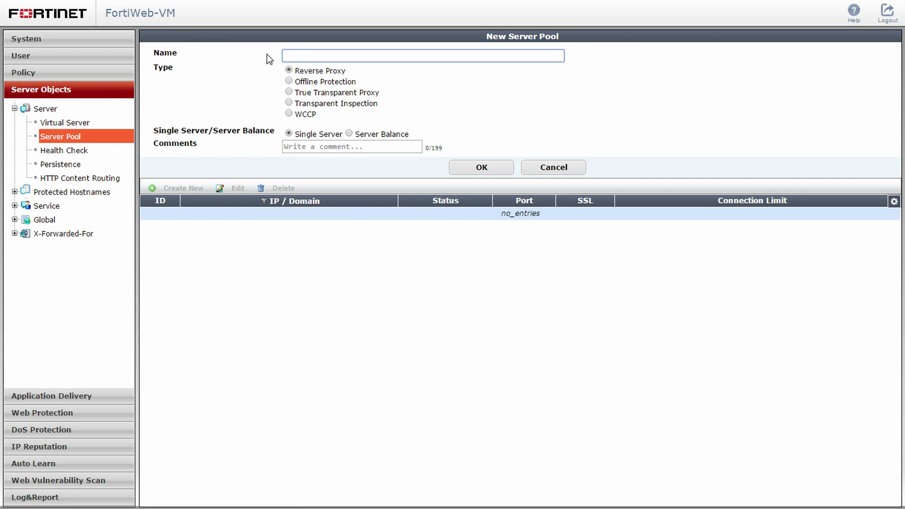
pyautogui.write('Web_Server_Pool')
pyautogui.click(462, 170)
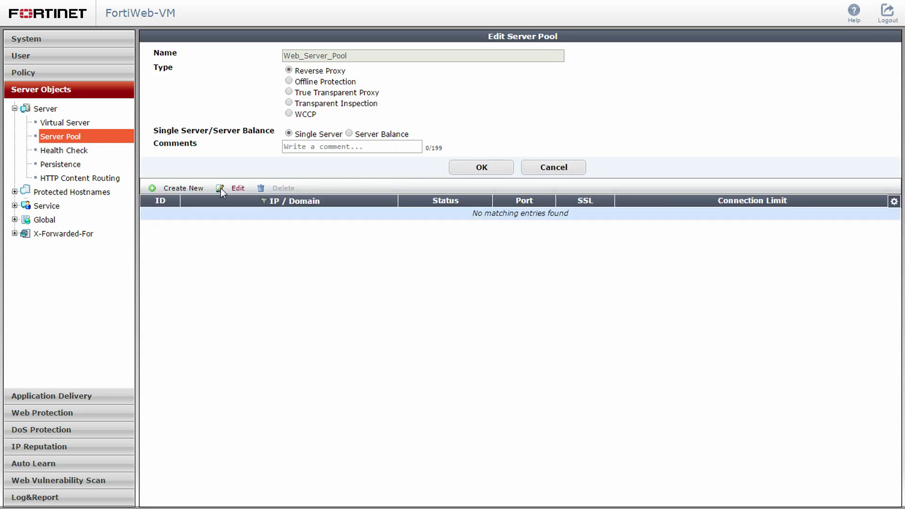
# Add backend server 172.16.1.10 as a member of Web_Server_Pool.
pyautogui.click(191, 188)
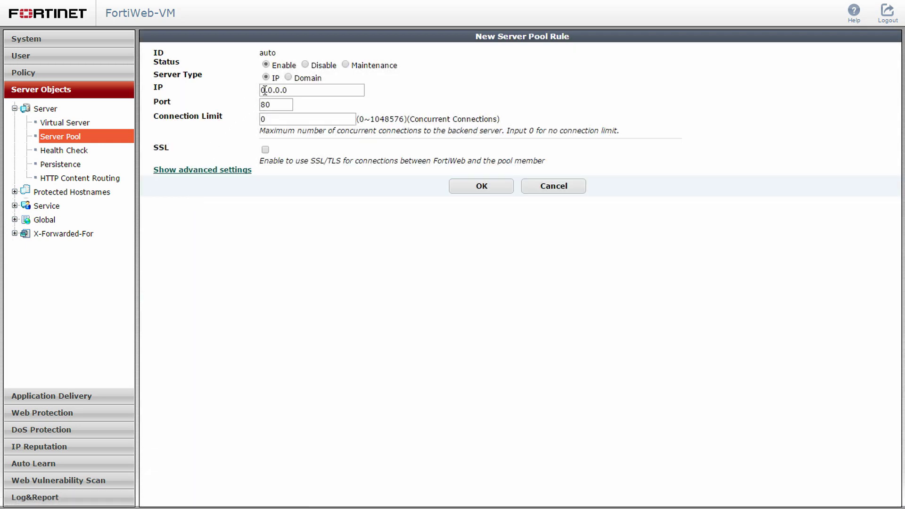
pyautogui.click(264, 90)
pyautogui.doubleClick(265, 90)
pyautogui.write('172.1')
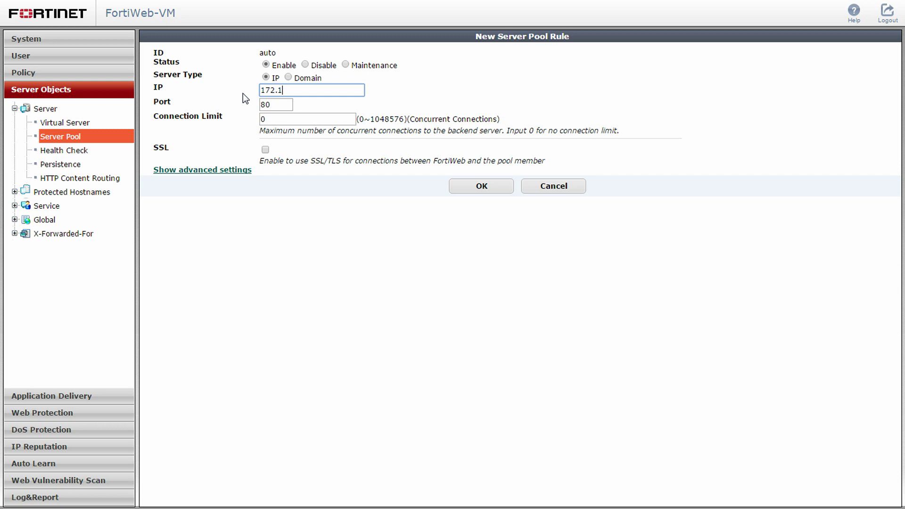
pyautogui.write('6.1.10')
pyautogui.click(468, 193)
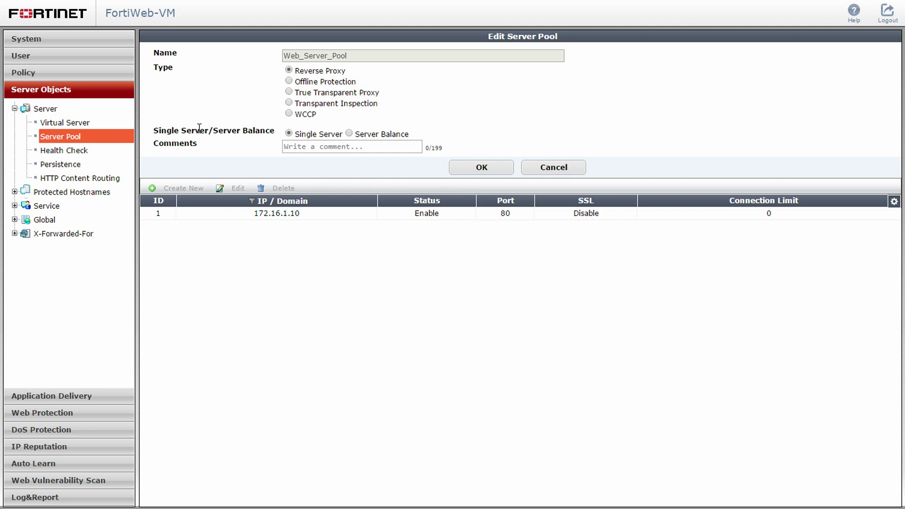
# Create virtual server Virtual_Web_Server with IPv4 10.0.1.1/24 on interface port2.
pyautogui.click(101, 119)
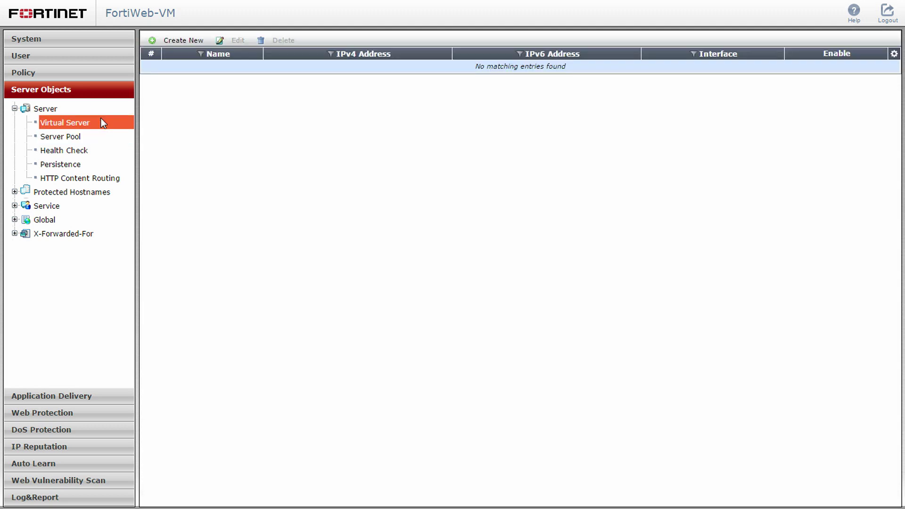
pyautogui.click(187, 44)
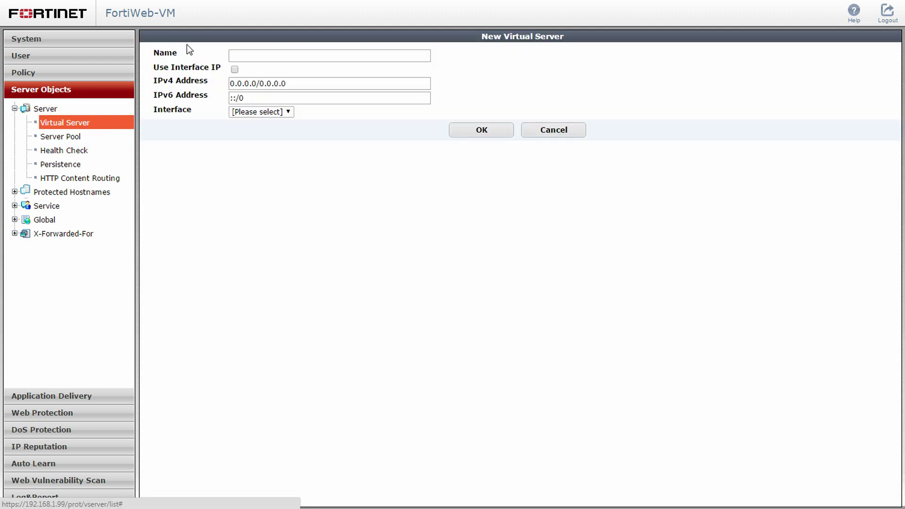
pyautogui.click(237, 55)
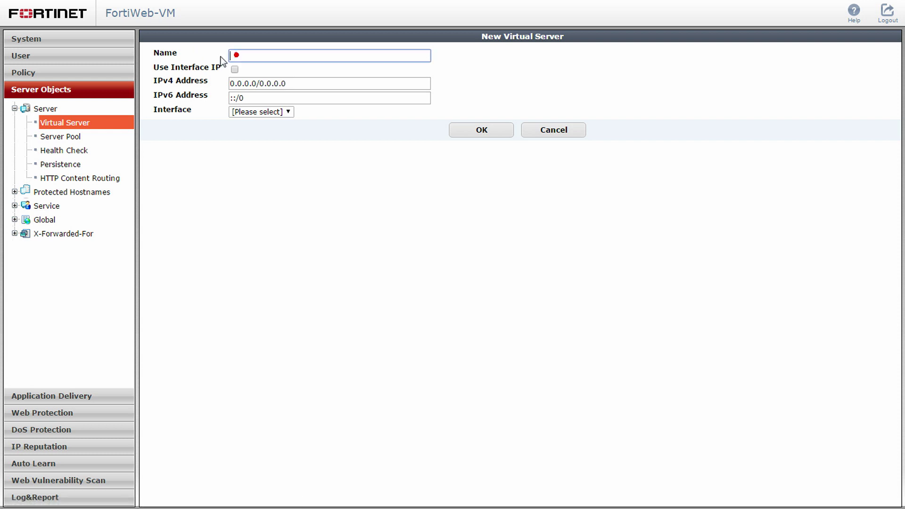
pyautogui.write('Virtual_Web_Server')
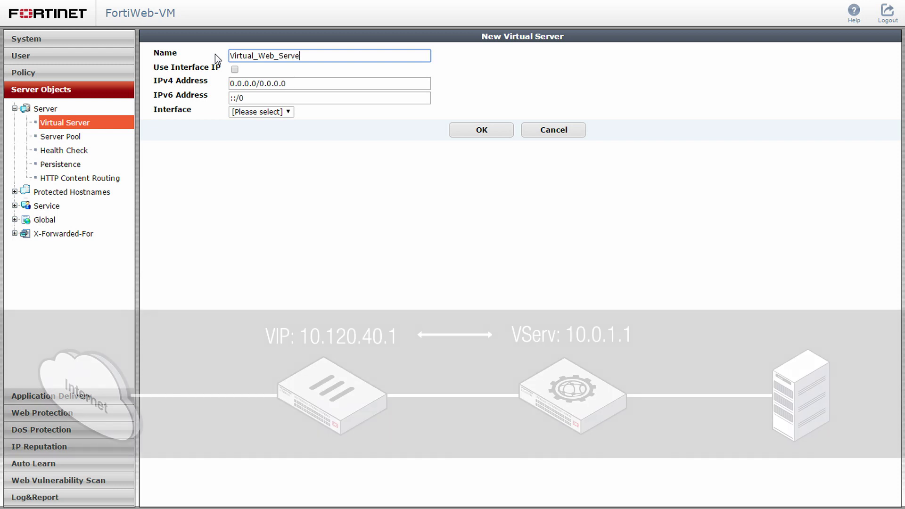
pyautogui.click(242, 83)
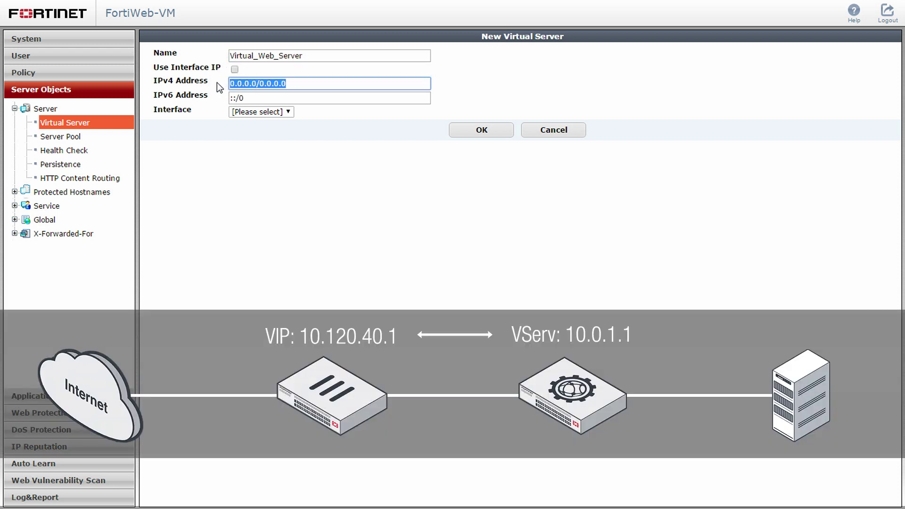
pyautogui.write('10.0.1.1')
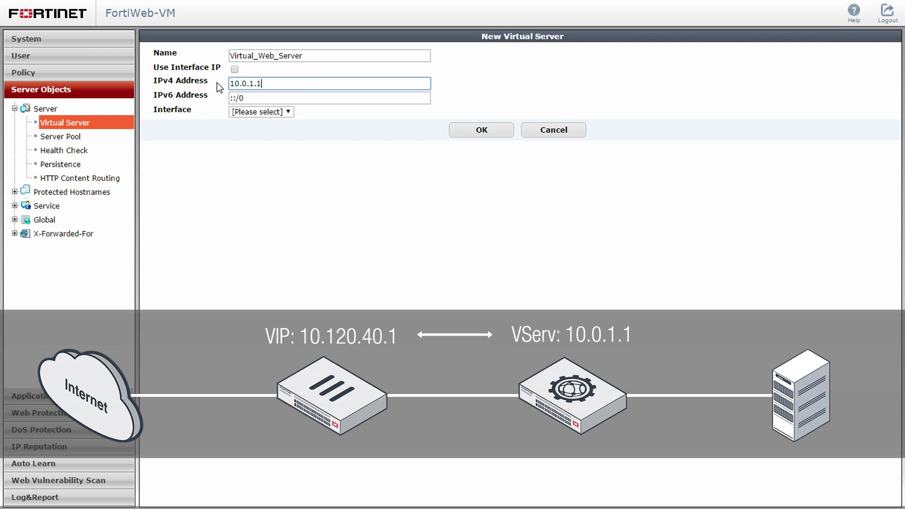
pyautogui.write('/24')
pyautogui.click(256, 111)
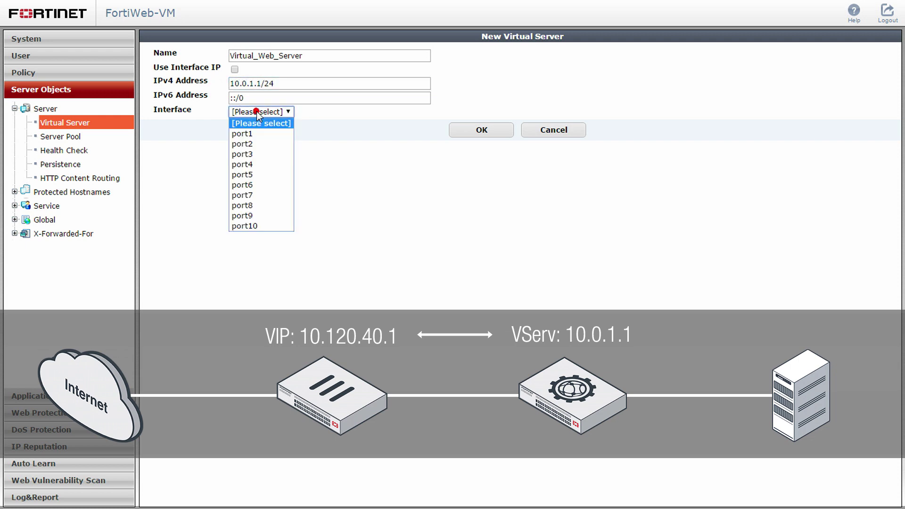
pyautogui.click(270, 144)
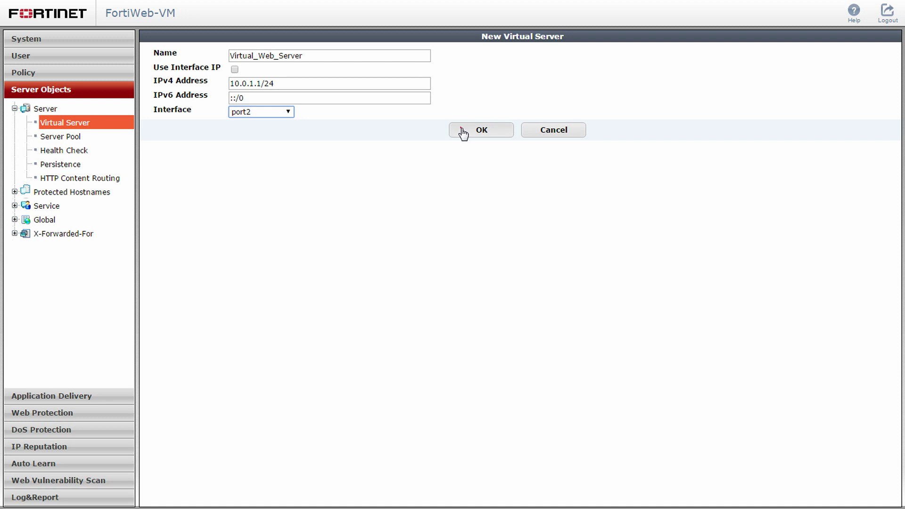
pyautogui.click(463, 134)
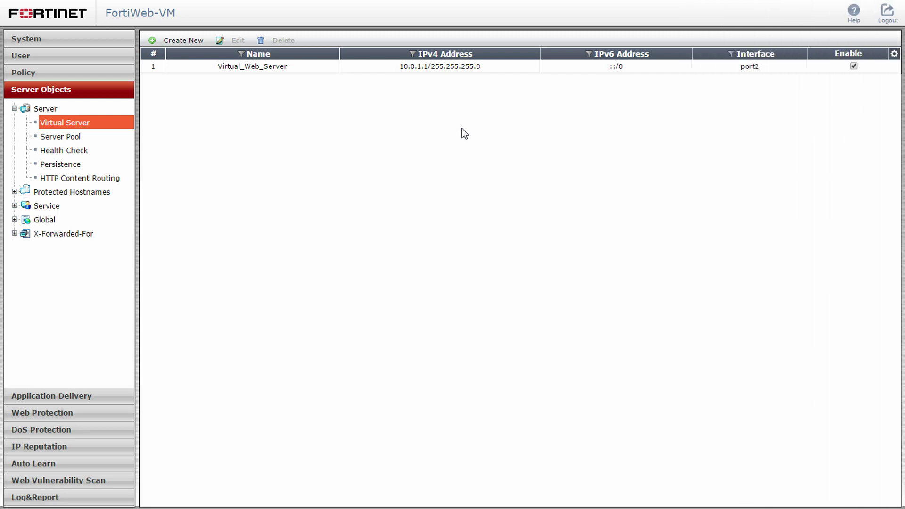
# Start server policy Web_Server_Policy using virtual server Virtual_Web_Server.
pyautogui.click(109, 75)
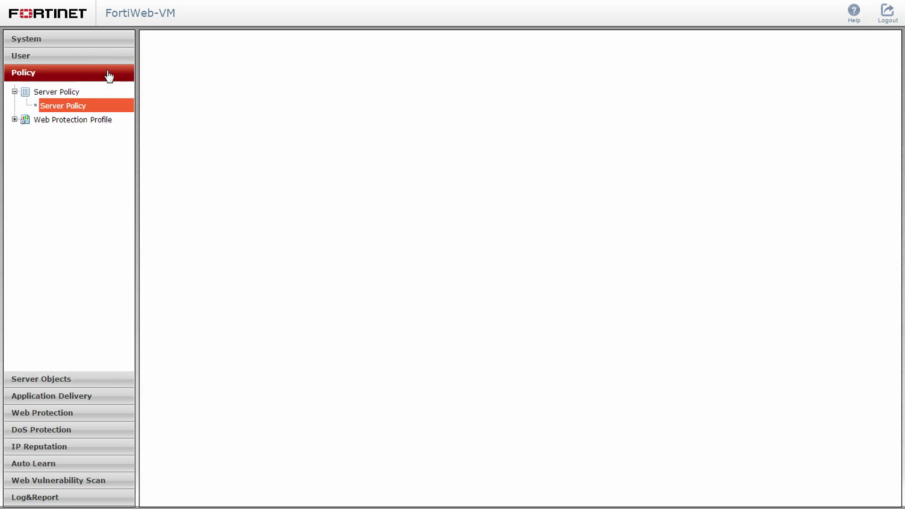
pyautogui.click(102, 103)
pyautogui.click(182, 39)
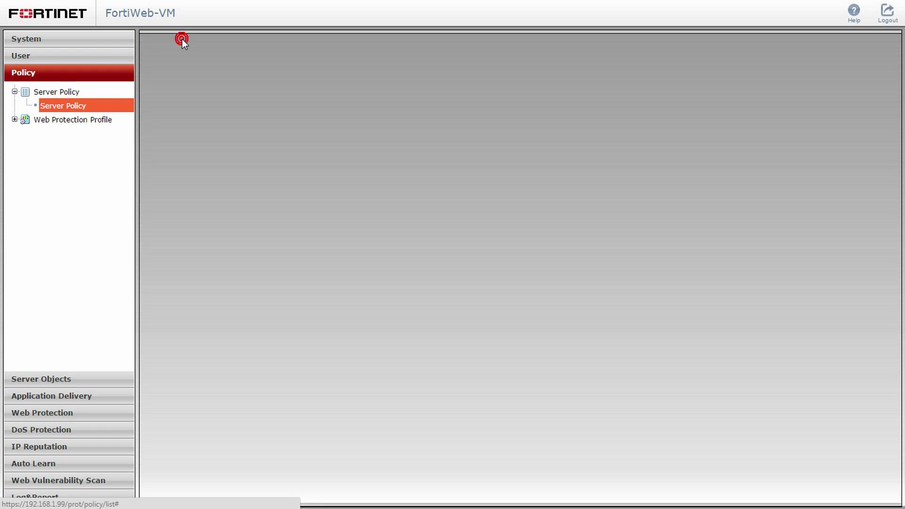
pyautogui.click(303, 87)
pyautogui.write('W')
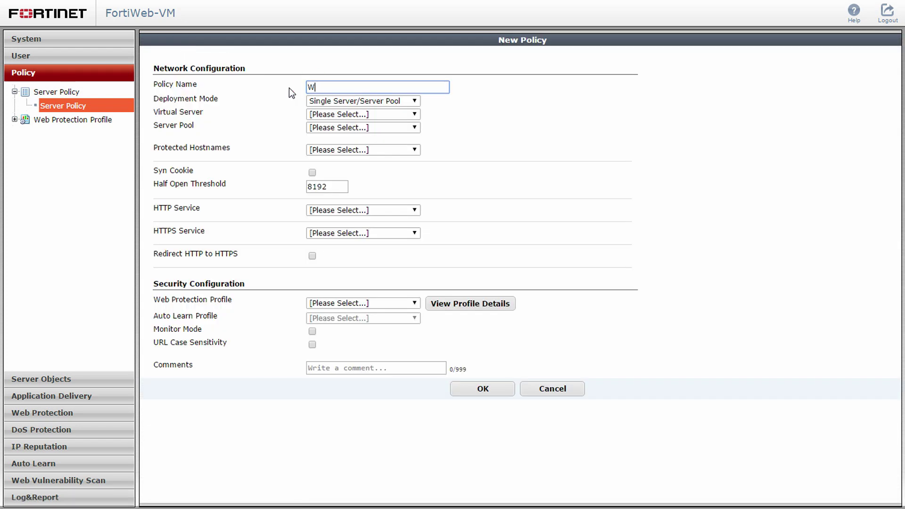
pyautogui.write('eb_Server_Policy')
pyautogui.click(326, 114)
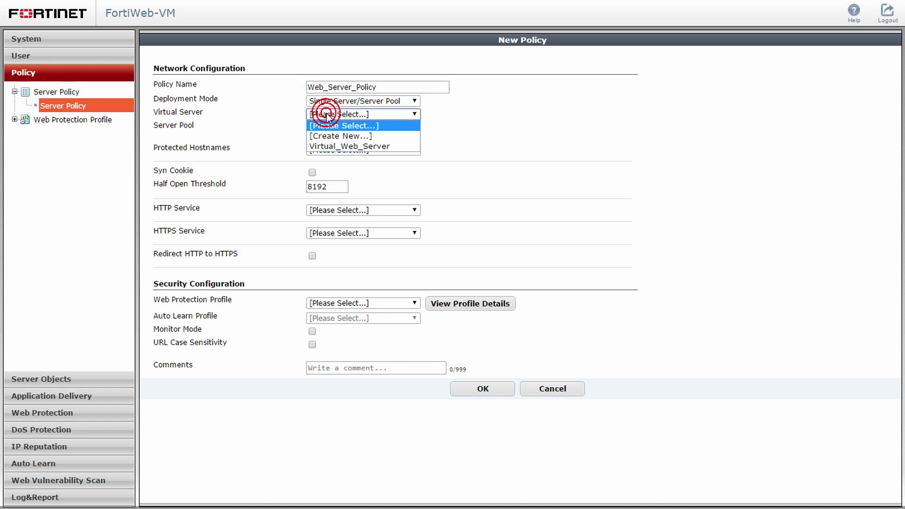
pyautogui.click(332, 146)
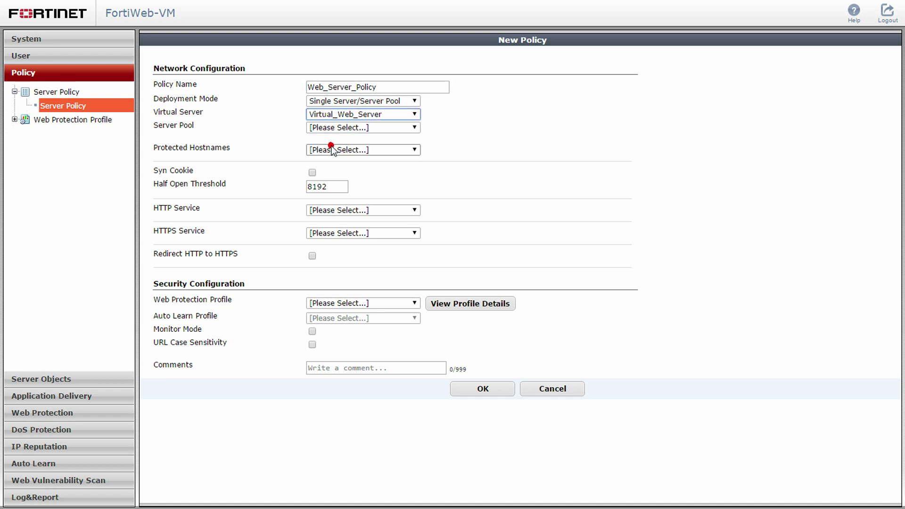
# Choose Web_Server_Pool, HTTP service and Inline Medium Level Security protection, then save the policy.
pyautogui.click(334, 128)
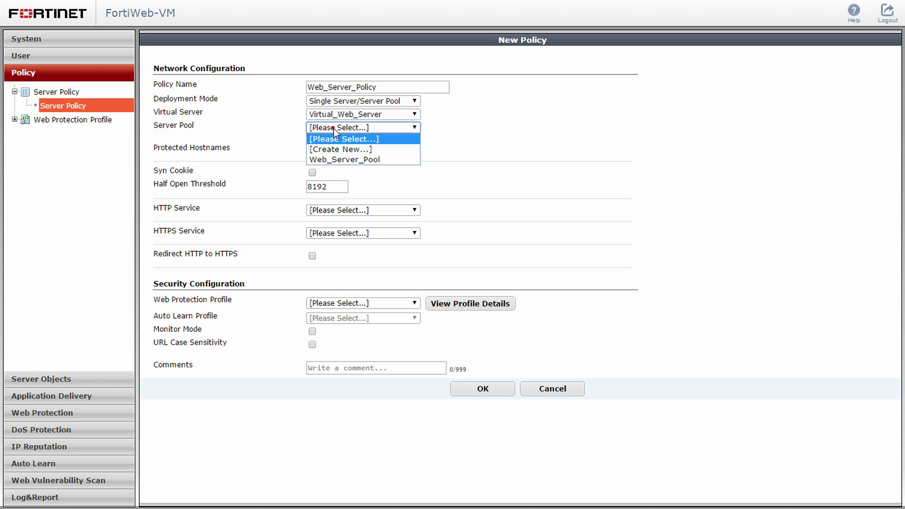
pyautogui.click(335, 158)
pyautogui.click(335, 209)
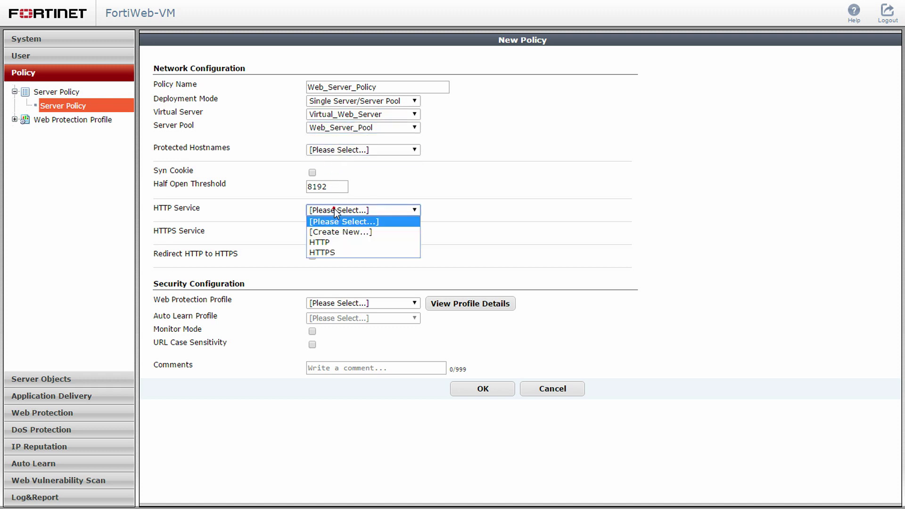
pyautogui.click(343, 242)
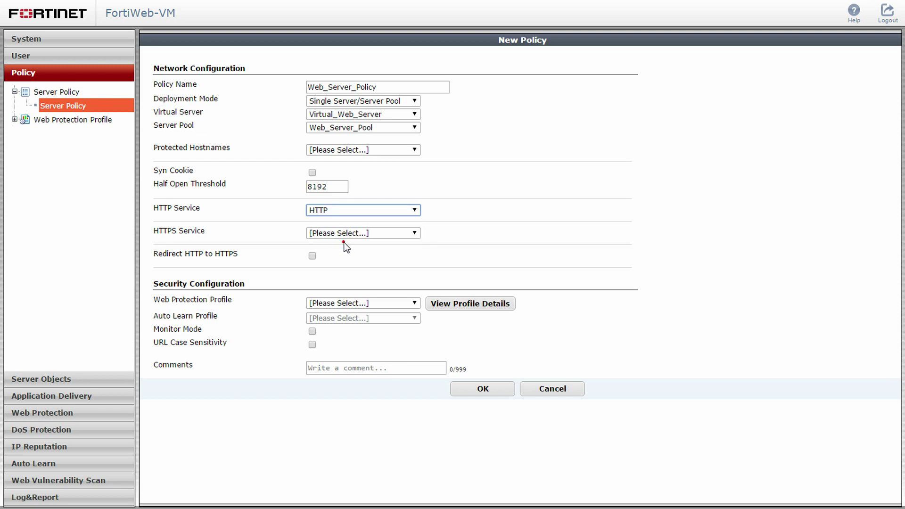
pyautogui.click(358, 301)
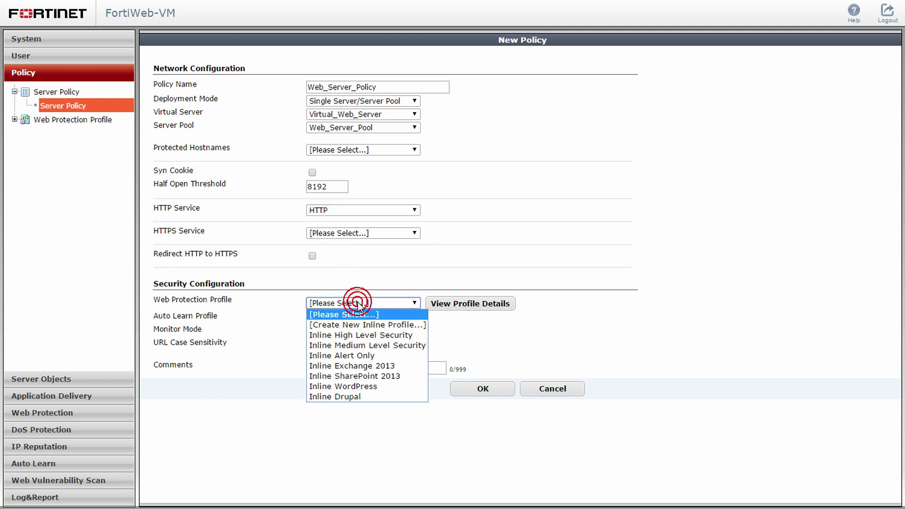
pyautogui.click(370, 343)
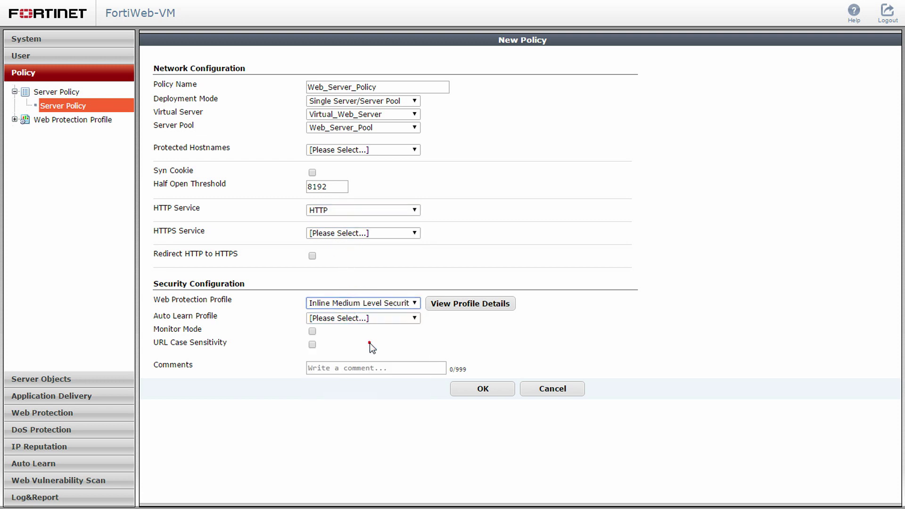
pyautogui.click(464, 388)
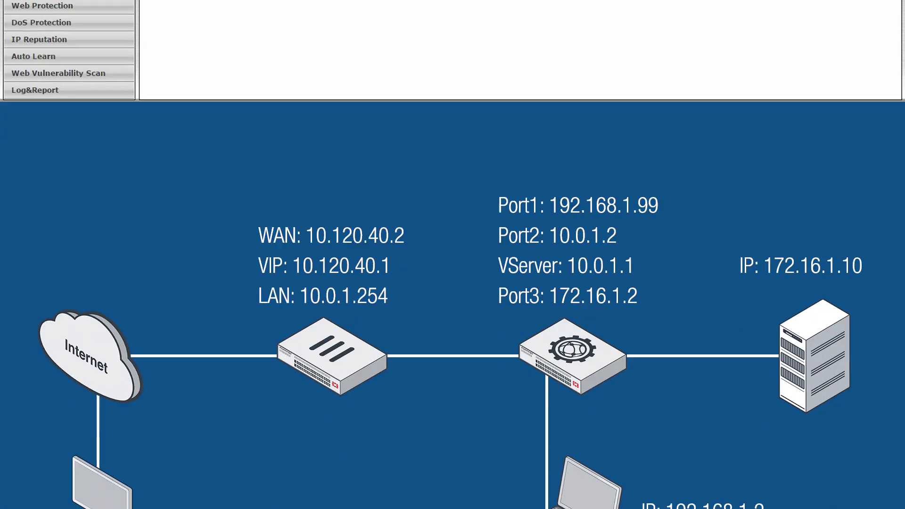